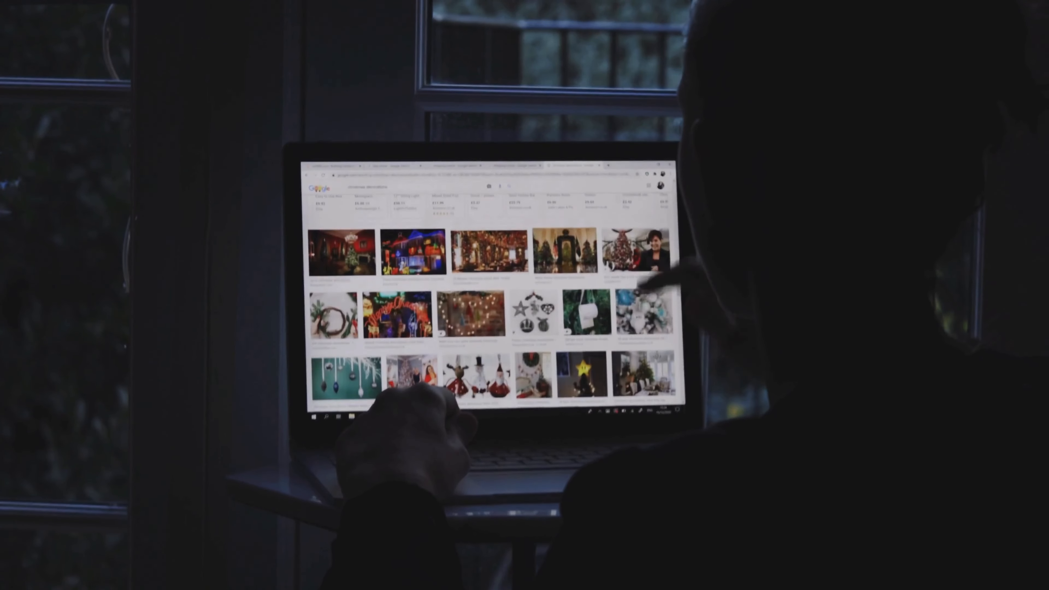
{"action": "scroll", "coordinate": [491, 297], "scroll_direction": "down", "scroll_amount": 7}
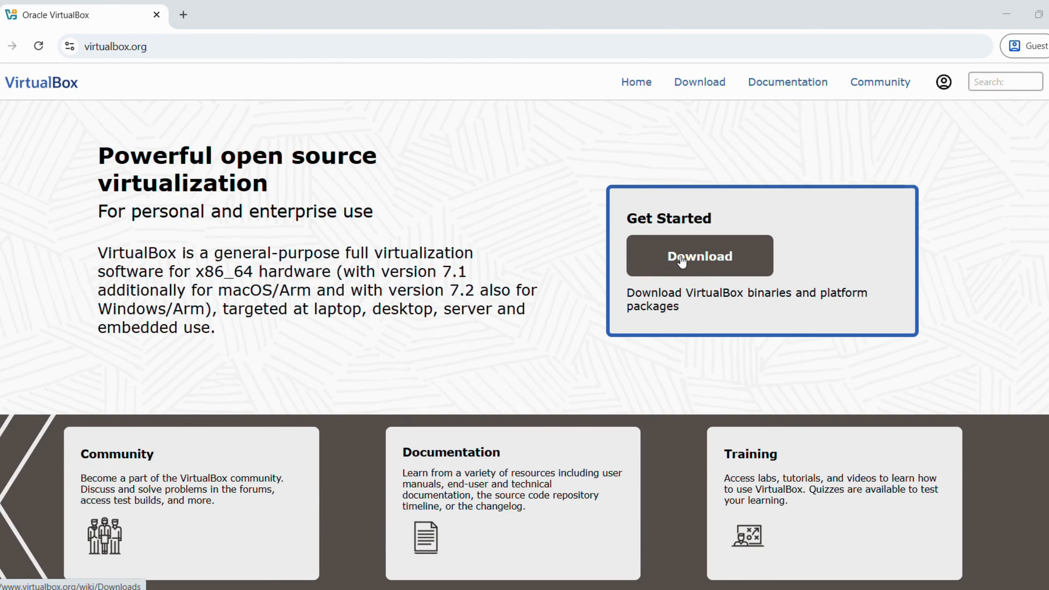
Download the VirtualBox 7.2.0 platform package for Windows hosts and save the installer in Downloads.
{"action": "left_click", "coordinate": [701, 260]}
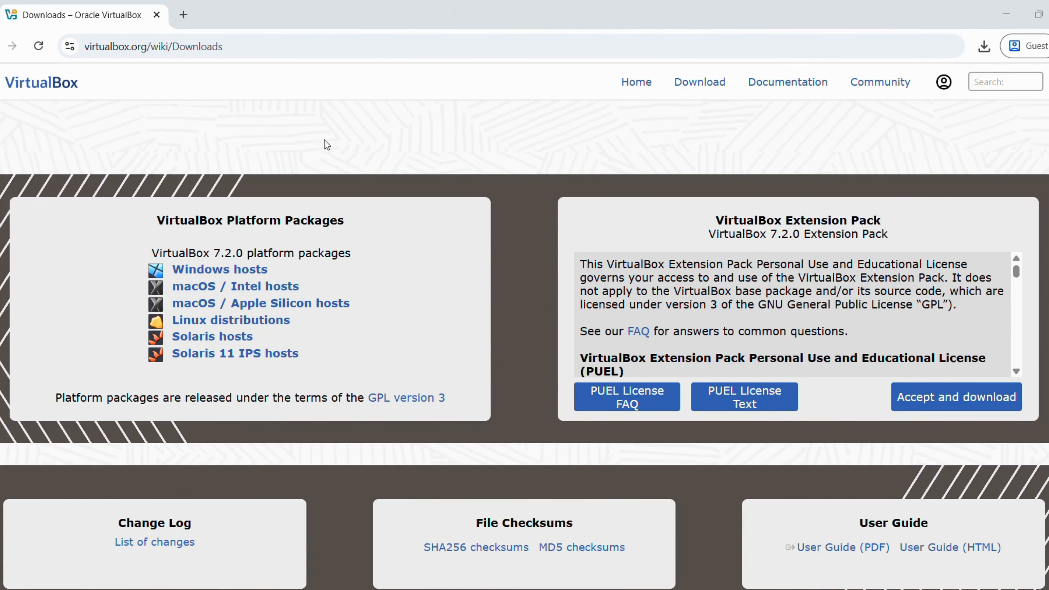
{"action": "left_click", "coordinate": [255, 269]}
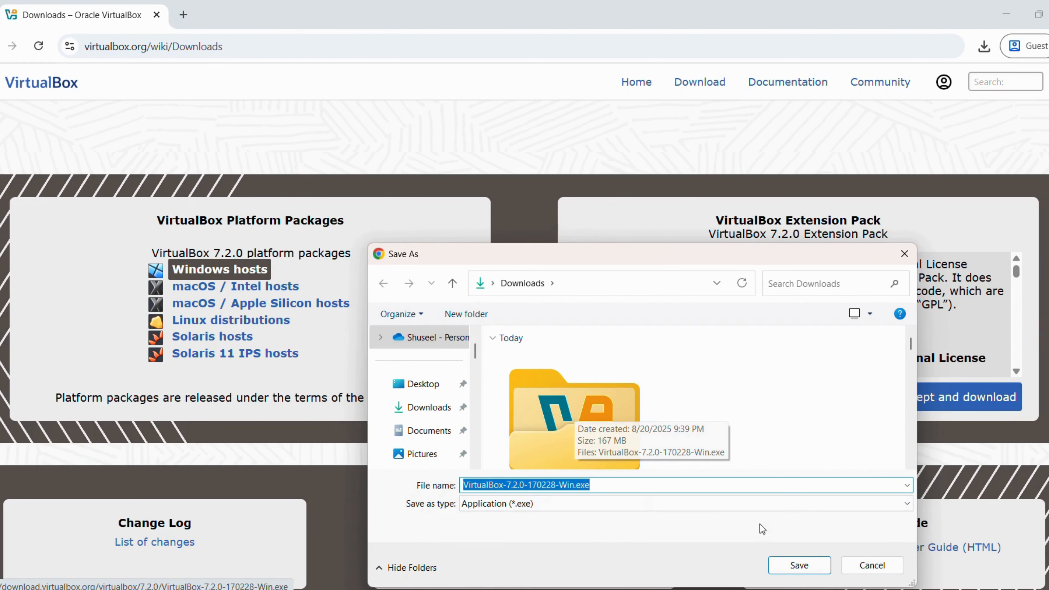
{"action": "left_click", "coordinate": [799, 564]}
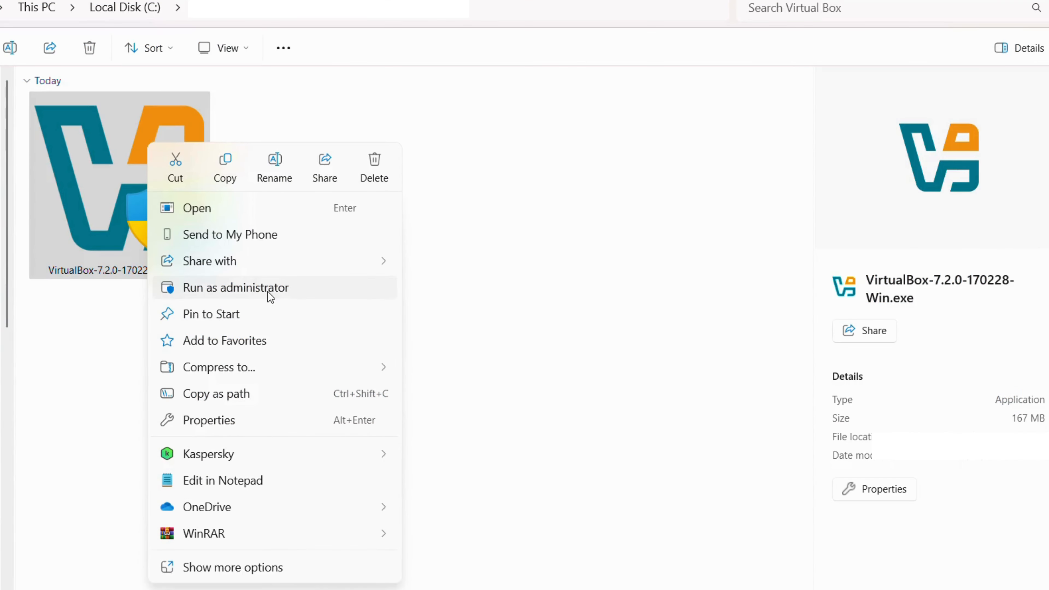
Run the VirtualBox 7.2.0 installer as administrator and accept the terms of its license agreement.
{"action": "left_click", "coordinate": [269, 288]}
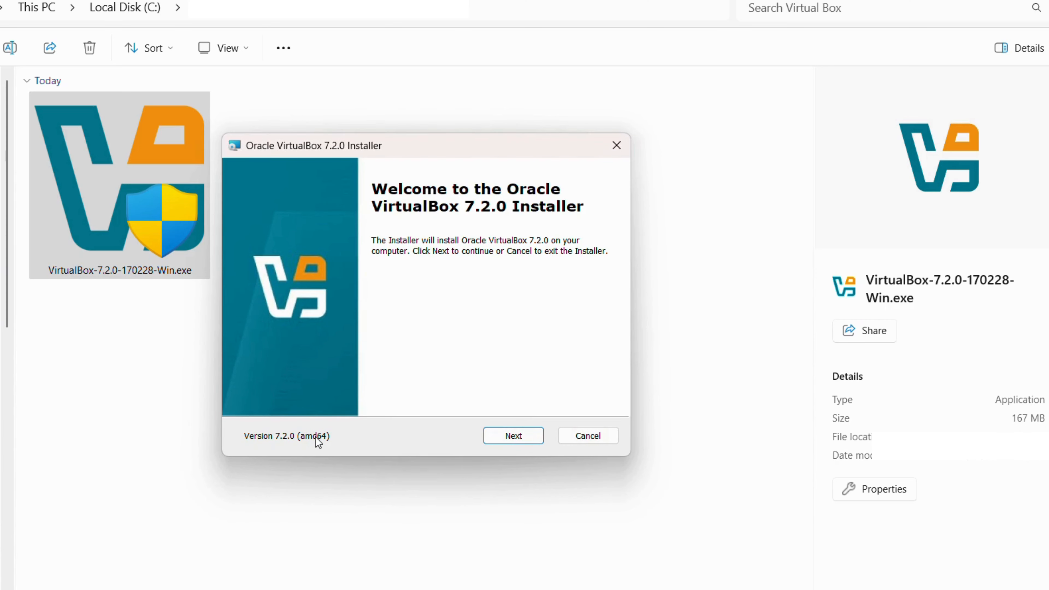
{"action": "left_click", "coordinate": [518, 438]}
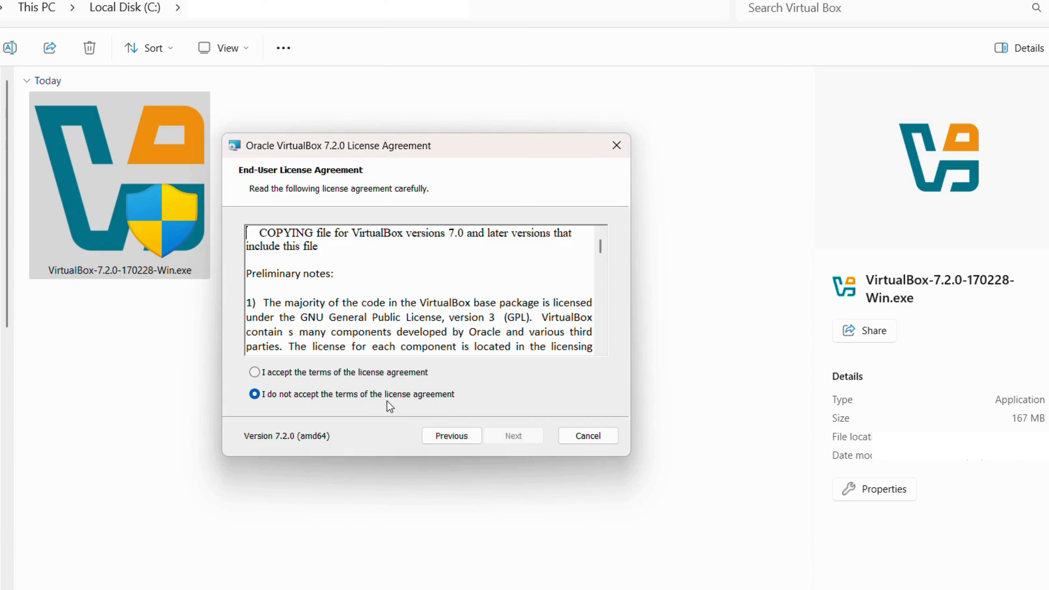
{"action": "left_click", "coordinate": [380, 372]}
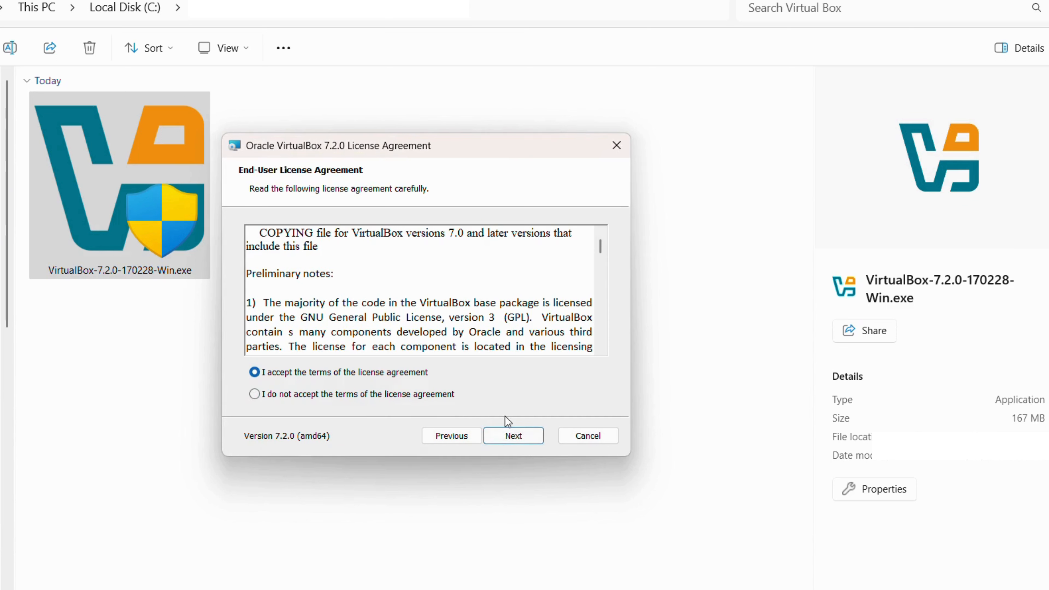
{"action": "left_click", "coordinate": [517, 439]}
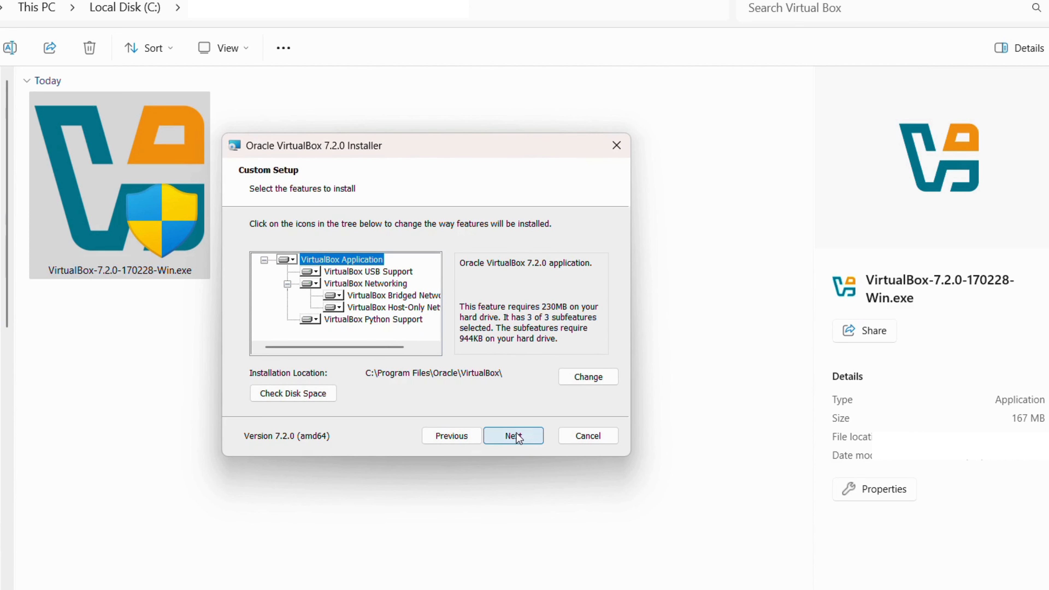
Review the VirtualBox feature options, keep the default features and location, and agree to the network disconnection and missing dependencies notices.
{"action": "left_click", "coordinate": [295, 261]}
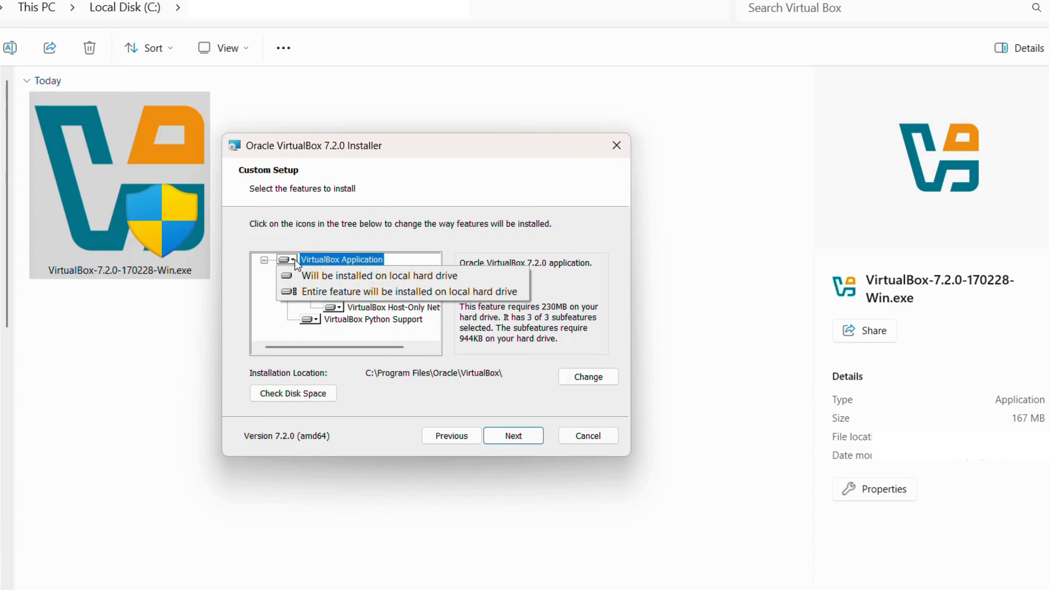
{"action": "left_click", "coordinate": [320, 272]}
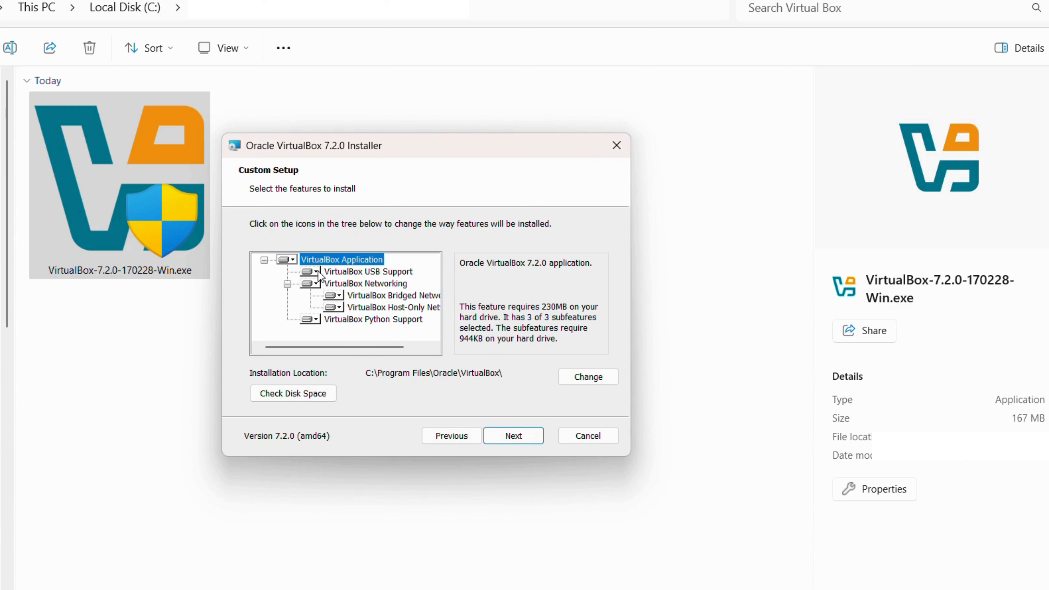
{"action": "left_click", "coordinate": [318, 272]}
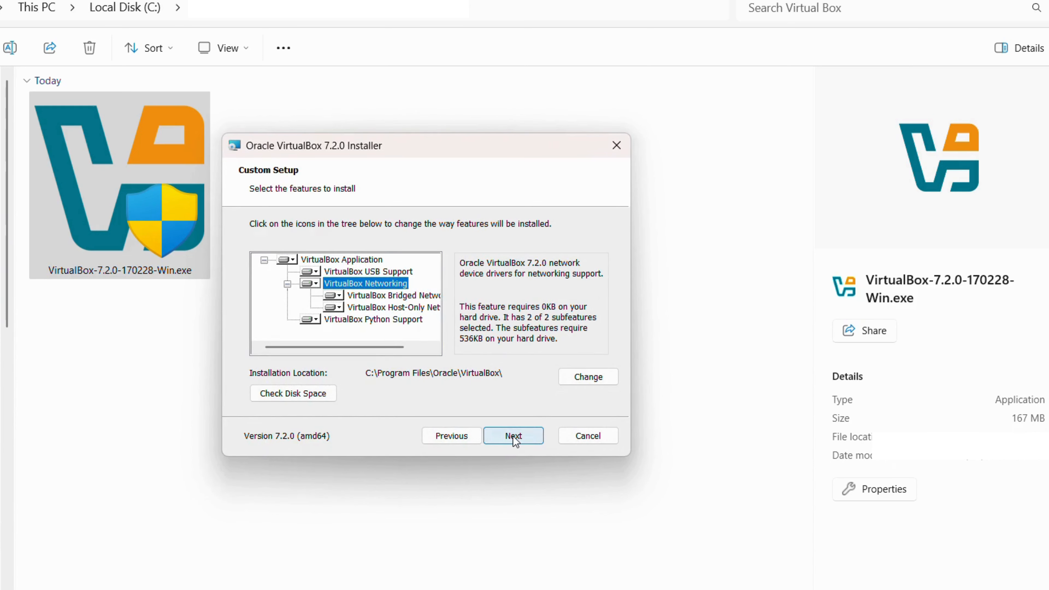
{"action": "left_click", "coordinate": [514, 439]}
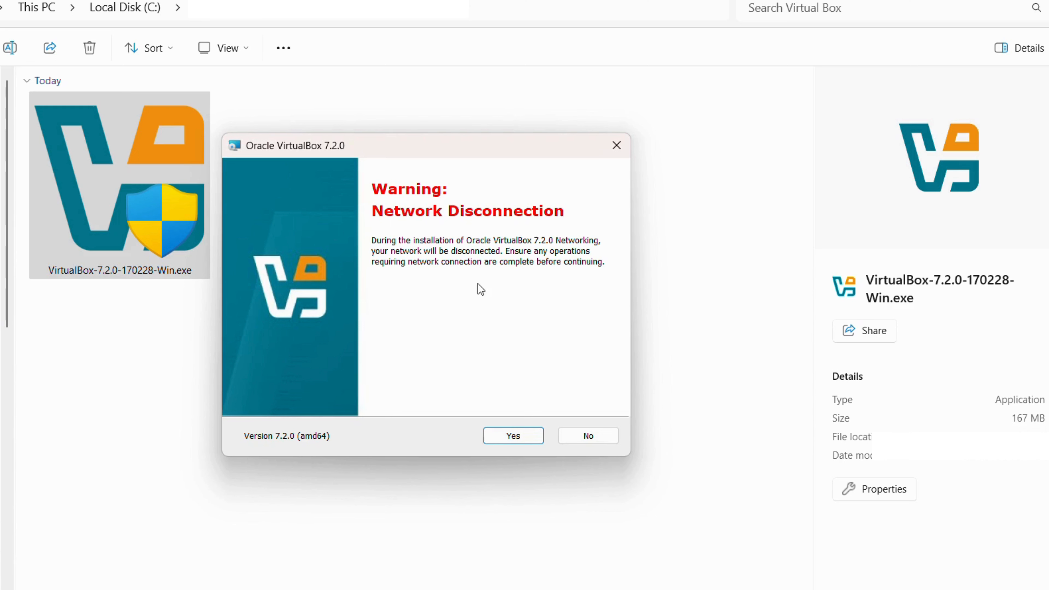
{"action": "left_click", "coordinate": [514, 438]}
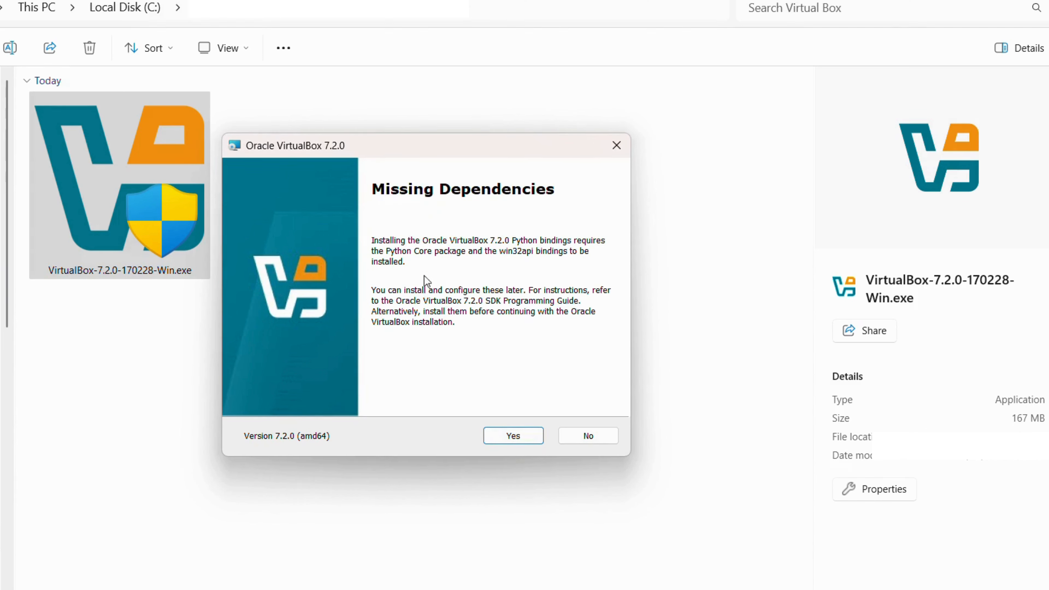
{"action": "left_click", "coordinate": [514, 435]}
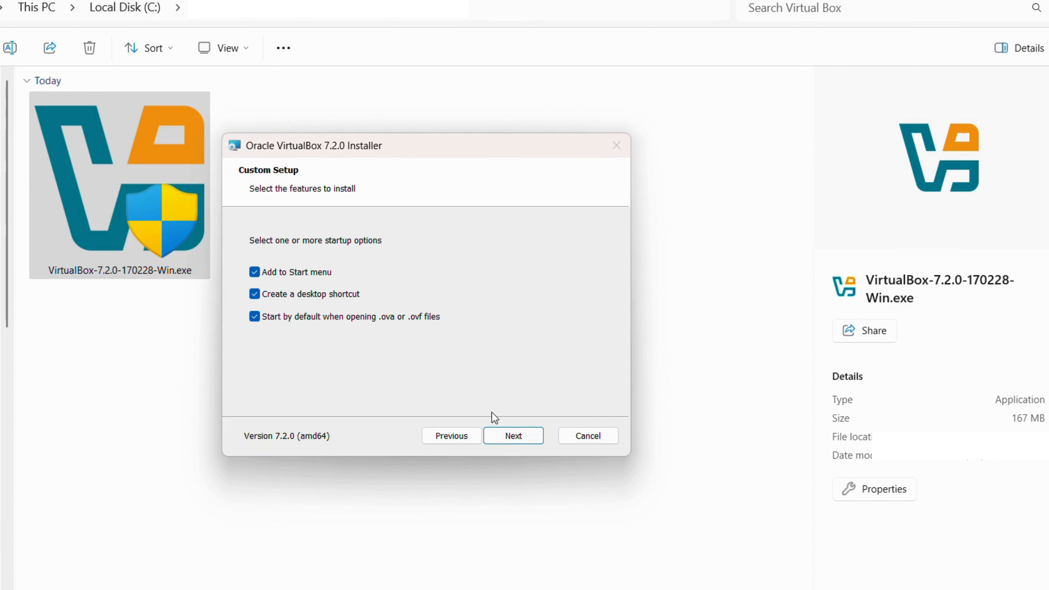
Install VirtualBox with all startup options enabled and finish the setup with Start Oracle VirtualBox 7.2.0 checked.
{"action": "left_click", "coordinate": [509, 437]}
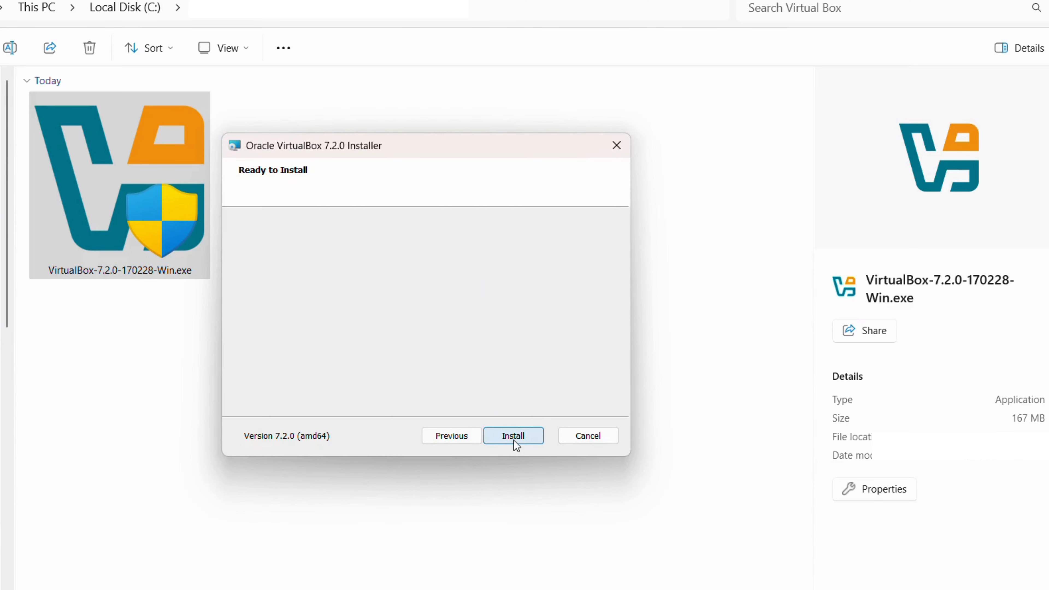
{"action": "left_click", "coordinate": [514, 440]}
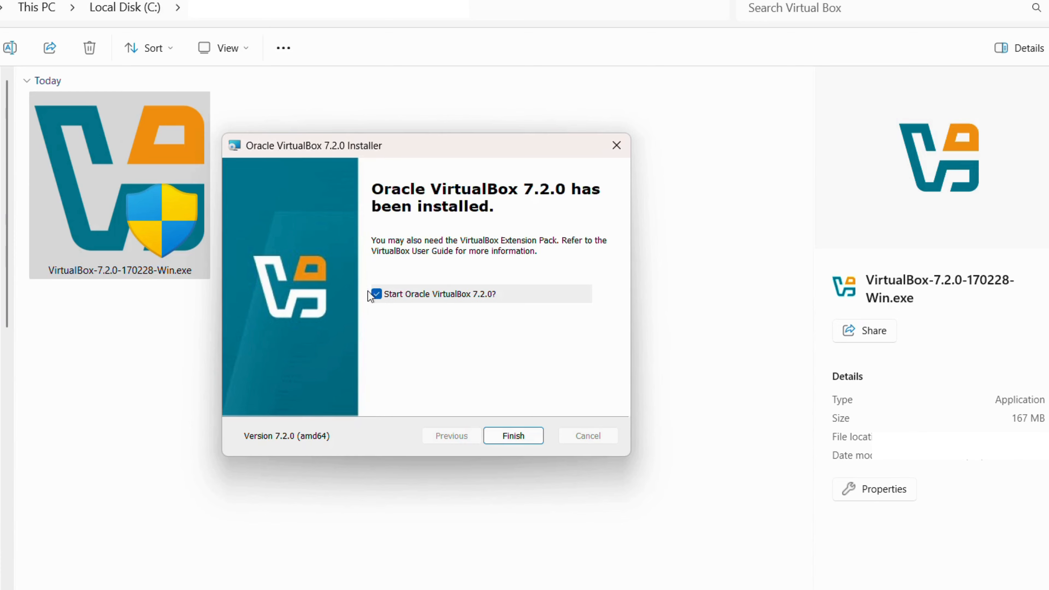
{"action": "left_click", "coordinate": [501, 437]}
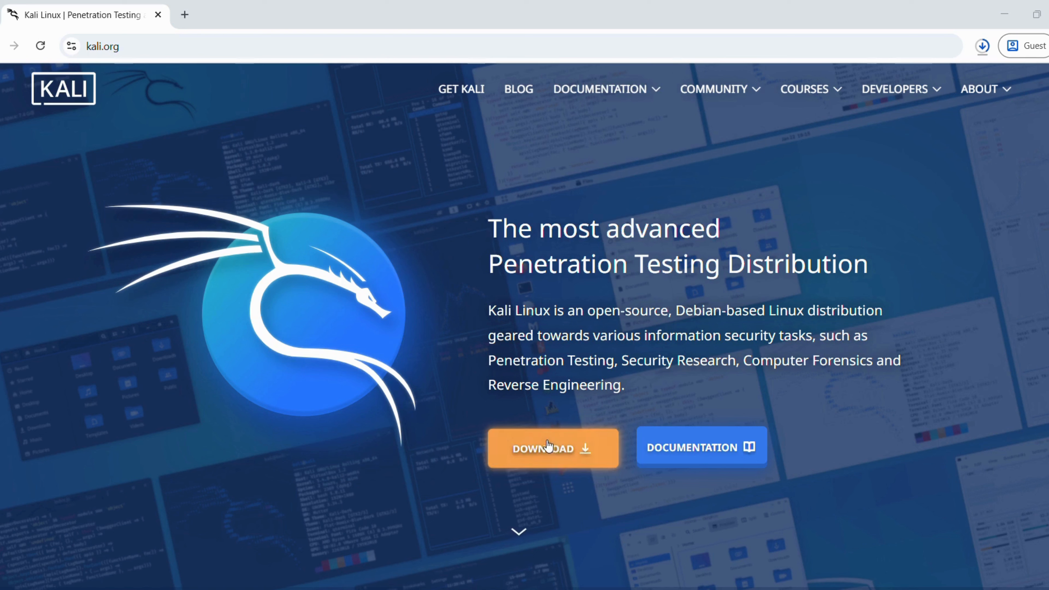
Download the recommended Kali Linux 2025.2 x86_64 installer image from kali.org and save the ISO in Downloads.
{"action": "left_click", "coordinate": [553, 450]}
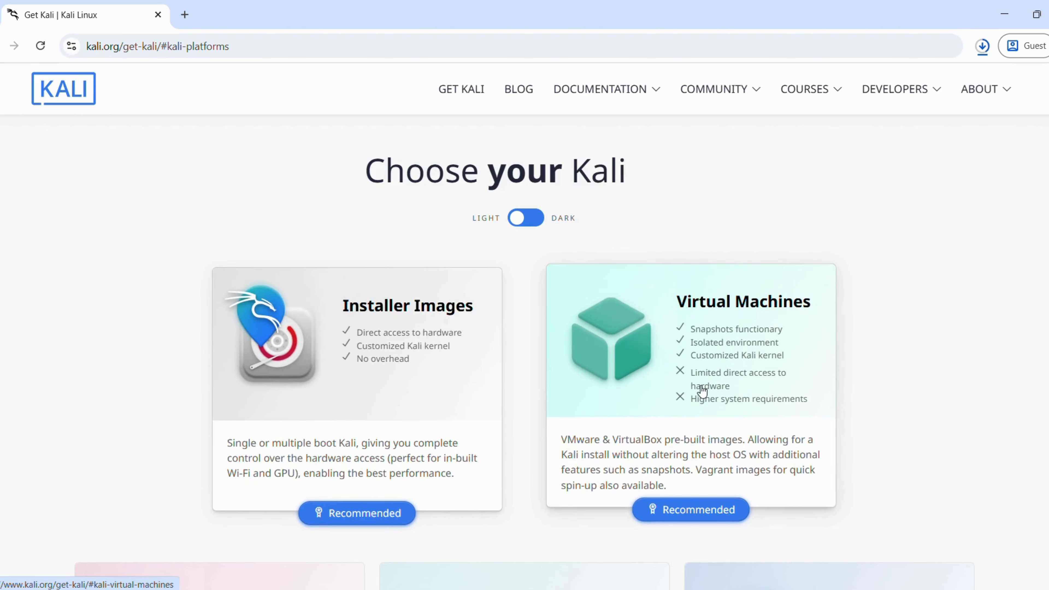
{"action": "left_click", "coordinate": [357, 393]}
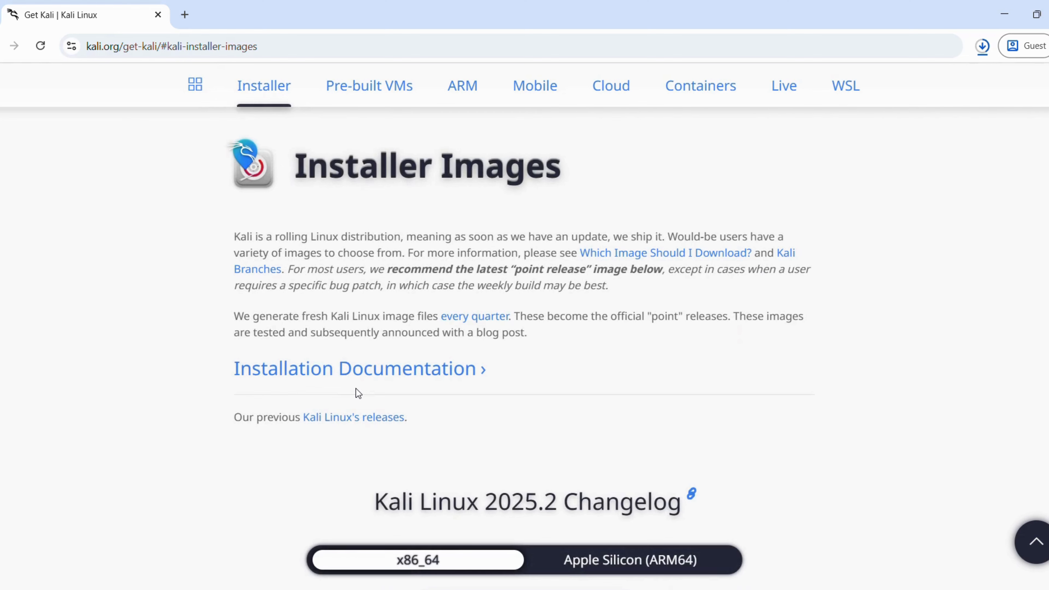
{"action": "scroll", "coordinate": [357, 393], "scroll_direction": "down", "scroll_amount": 5}
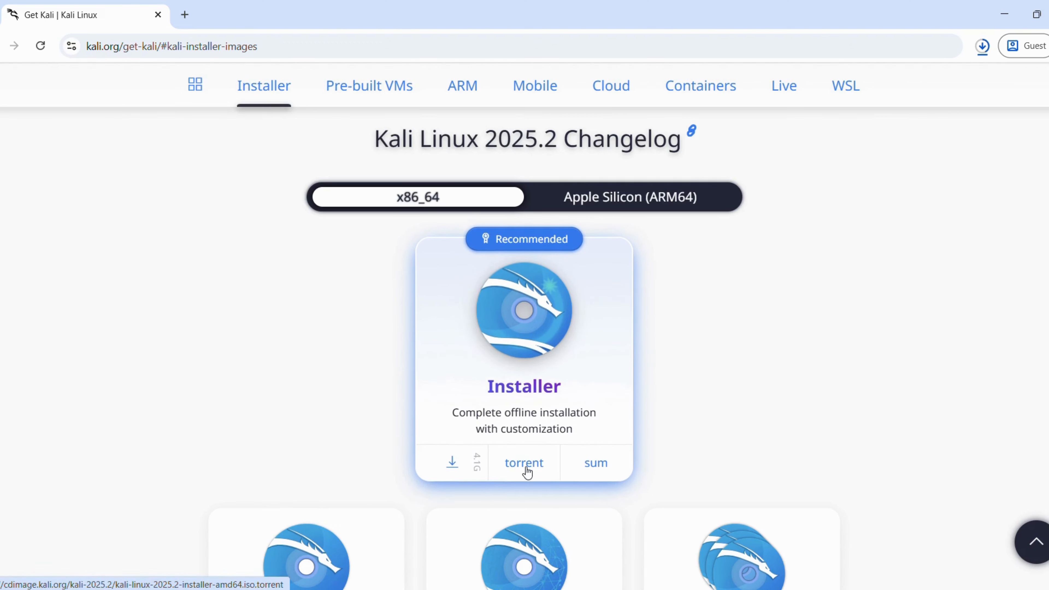
{"action": "left_click", "coordinate": [452, 465]}
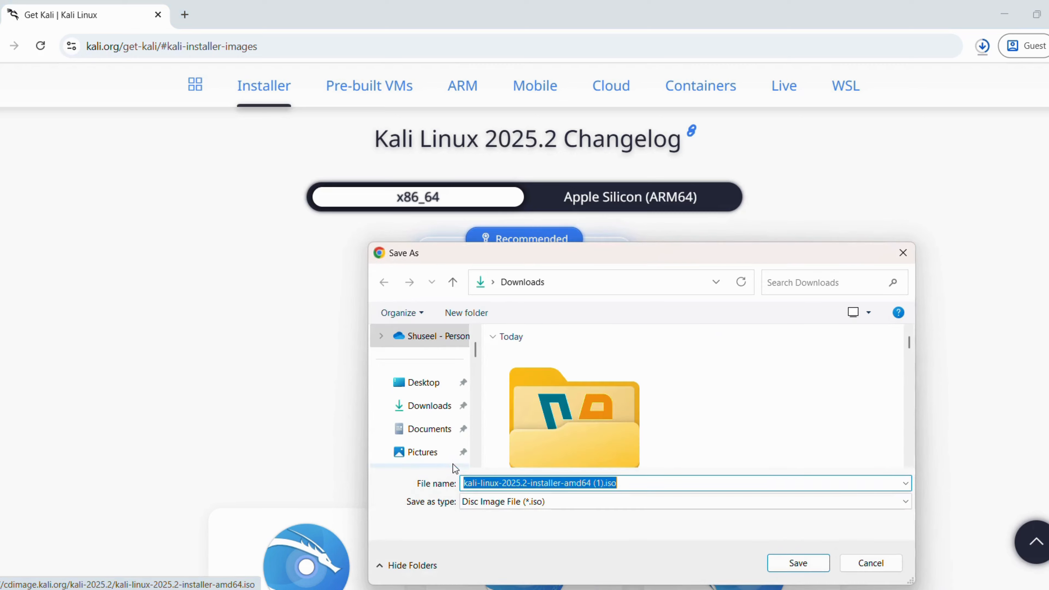
{"action": "left_click", "coordinate": [797, 562]}
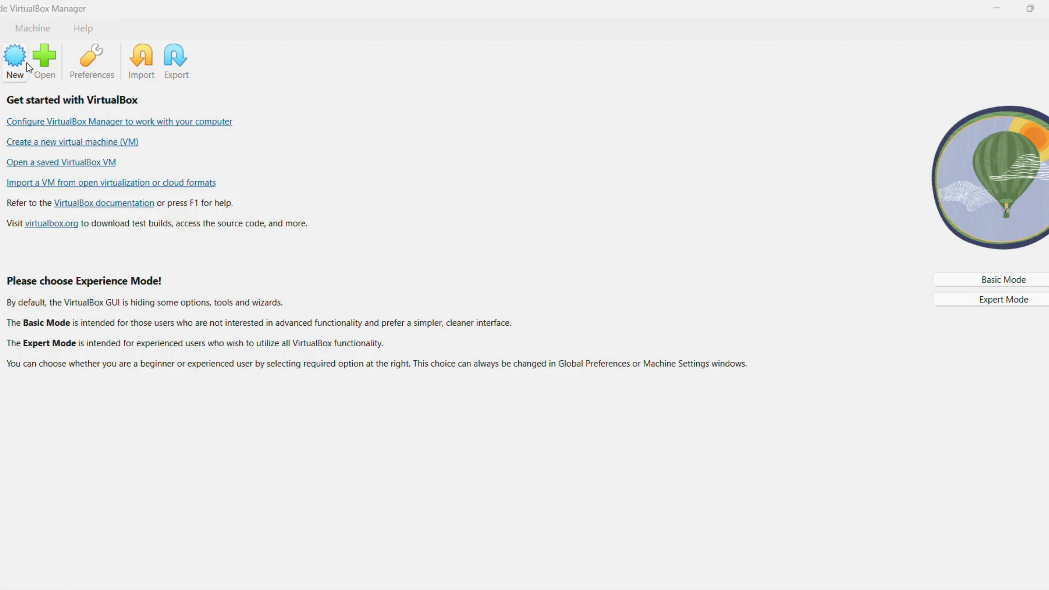
Switch to VirtualBox Manager and start a new virtual machine named Kali Linux.
{"action": "left_click", "coordinate": [15, 59]}
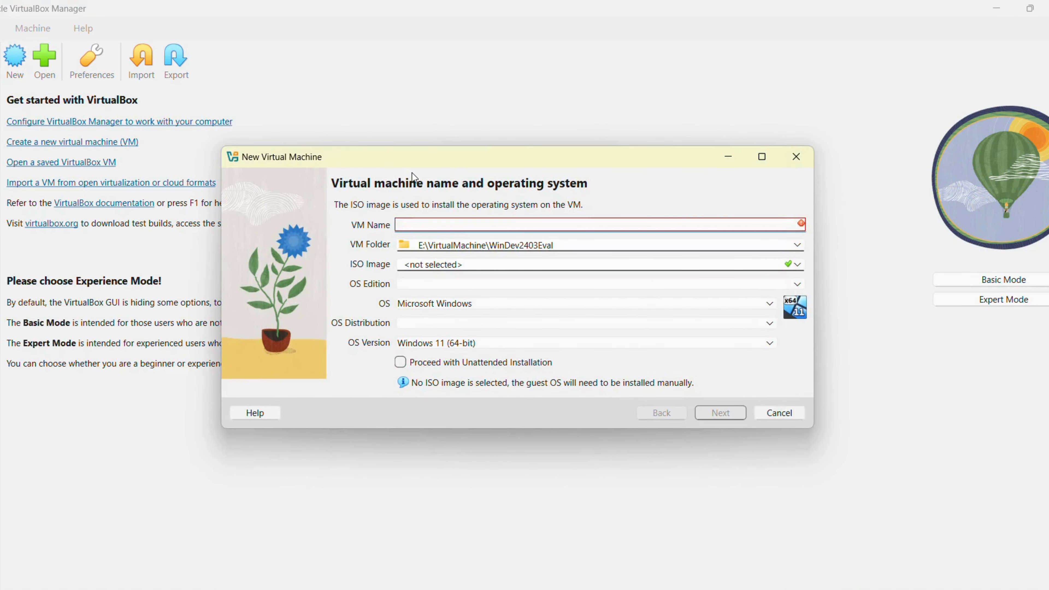
{"action": "type", "text": "Kali"}
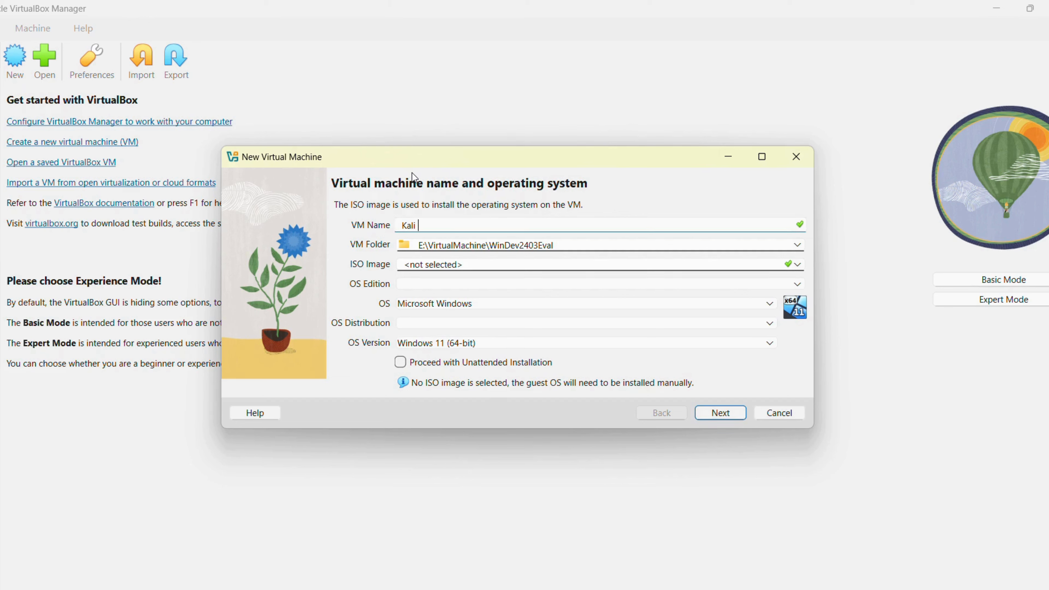
{"action": "type", "text": " Linu"}
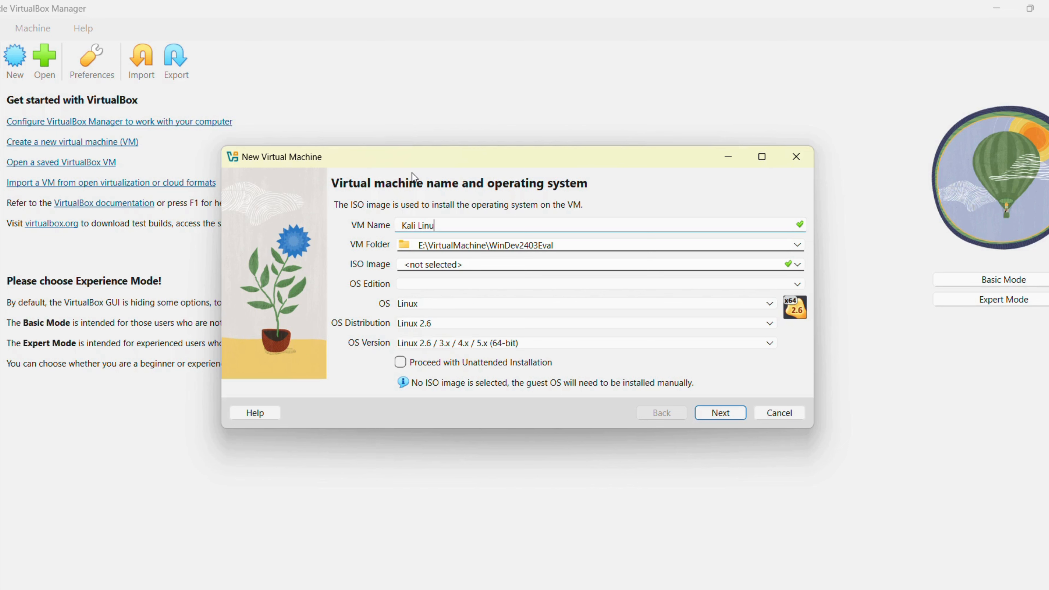
{"action": "type", "text": "x"}
Set the virtual machine's folder to E:\VirtualBoxVM.
{"action": "left_click", "coordinate": [787, 246]}
{"action": "left_click", "coordinate": [477, 275]}
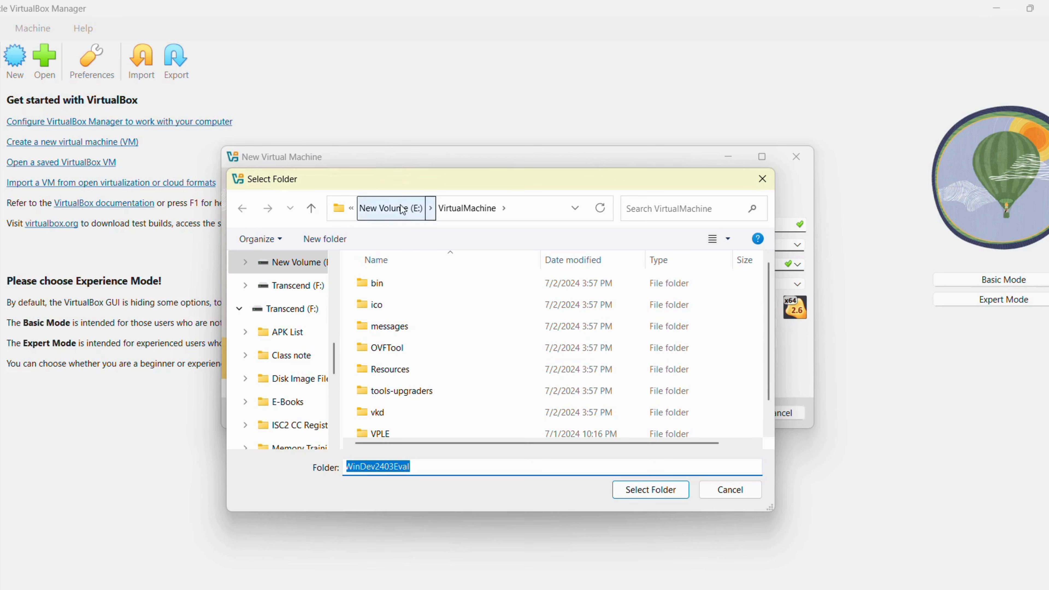
{"action": "left_click", "coordinate": [390, 207]}
{"action": "left_click", "coordinate": [401, 412]}
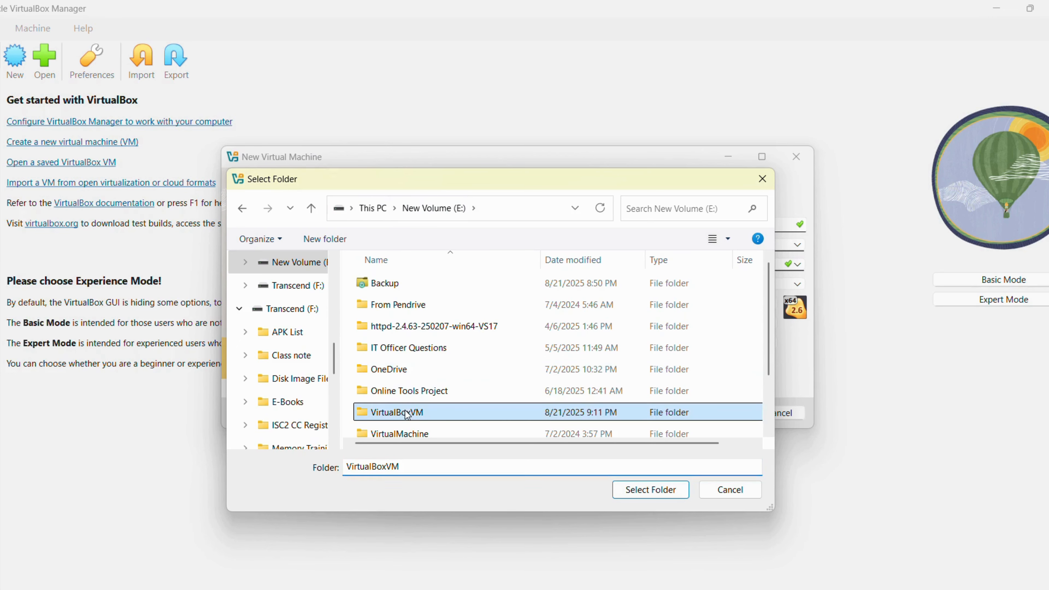
{"action": "left_click", "coordinate": [644, 490]}
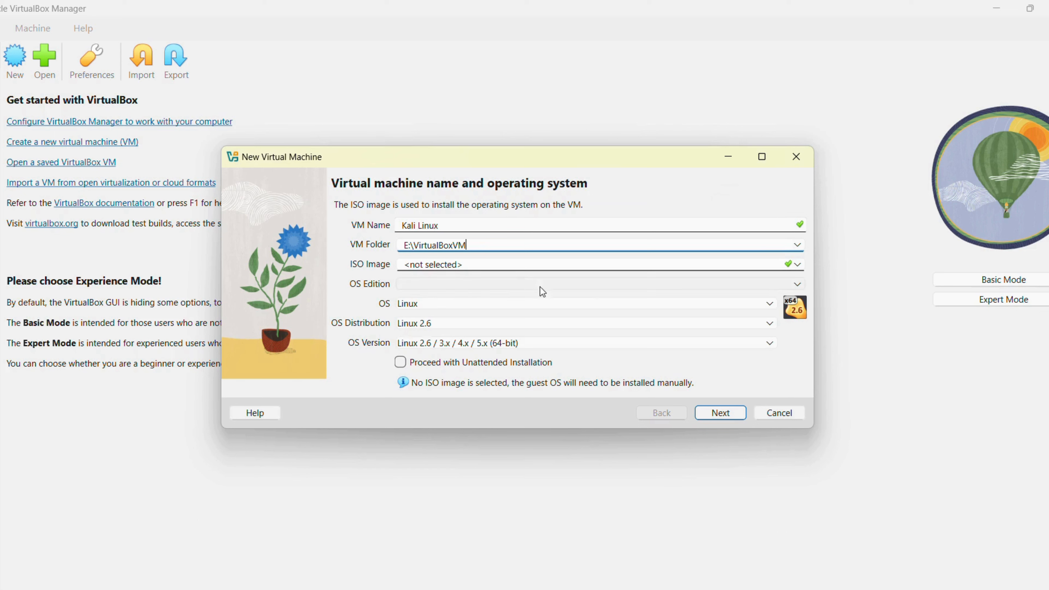
Set the OS distribution to Debian and continue to the virtual hardware settings.
{"action": "left_click", "coordinate": [536, 328]}
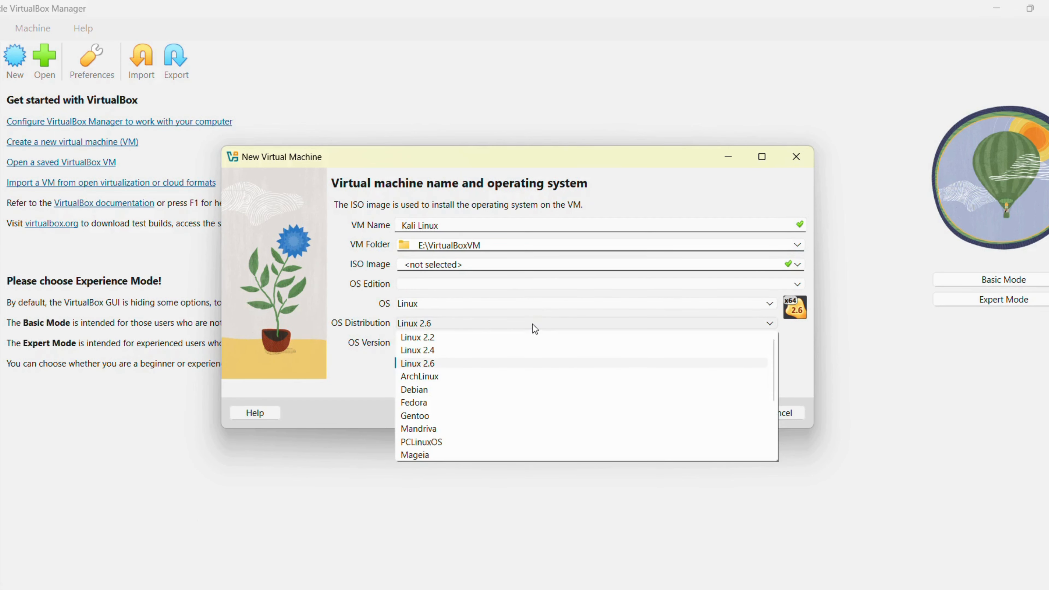
{"action": "left_click", "coordinate": [429, 390]}
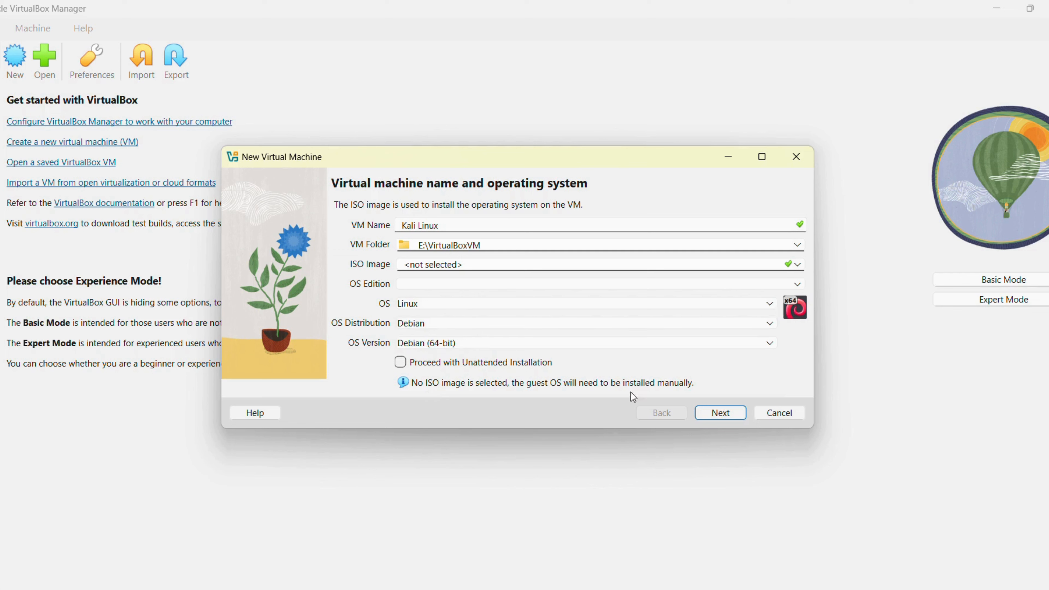
{"action": "left_click", "coordinate": [719, 412]}
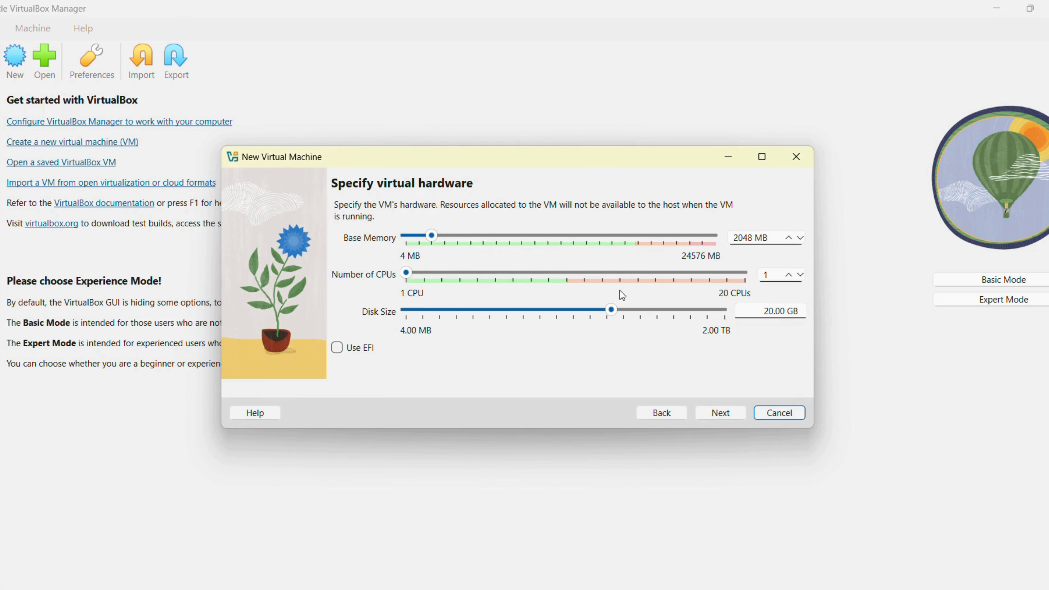
Give the virtual machine 4 CPUs with EFI enabled and finish creating it.
{"action": "left_click", "coordinate": [788, 279]}
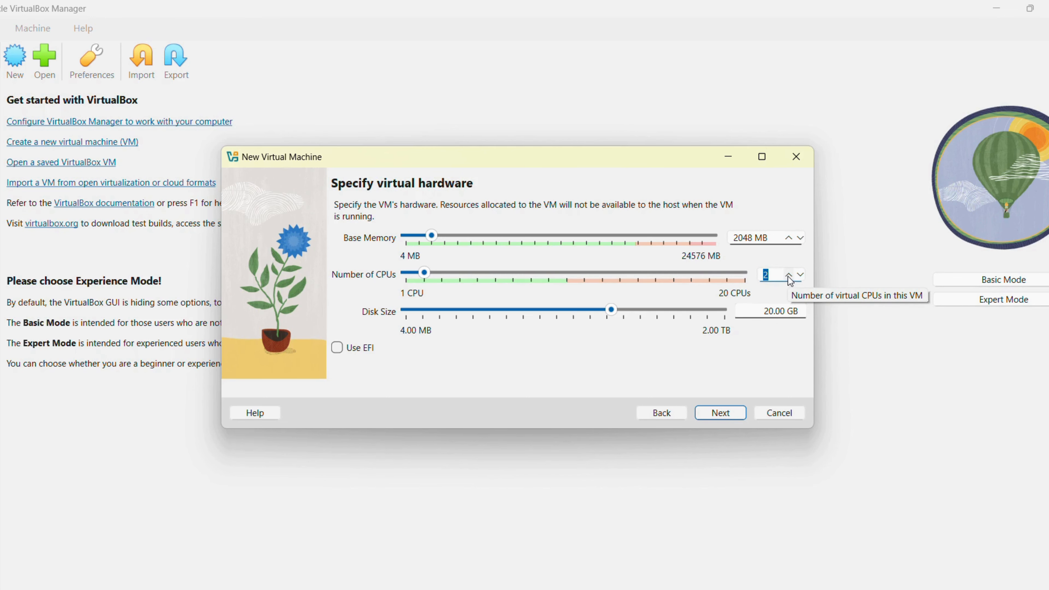
{"action": "left_click", "coordinate": [789, 275]}
{"action": "left_click", "coordinate": [789, 275]}
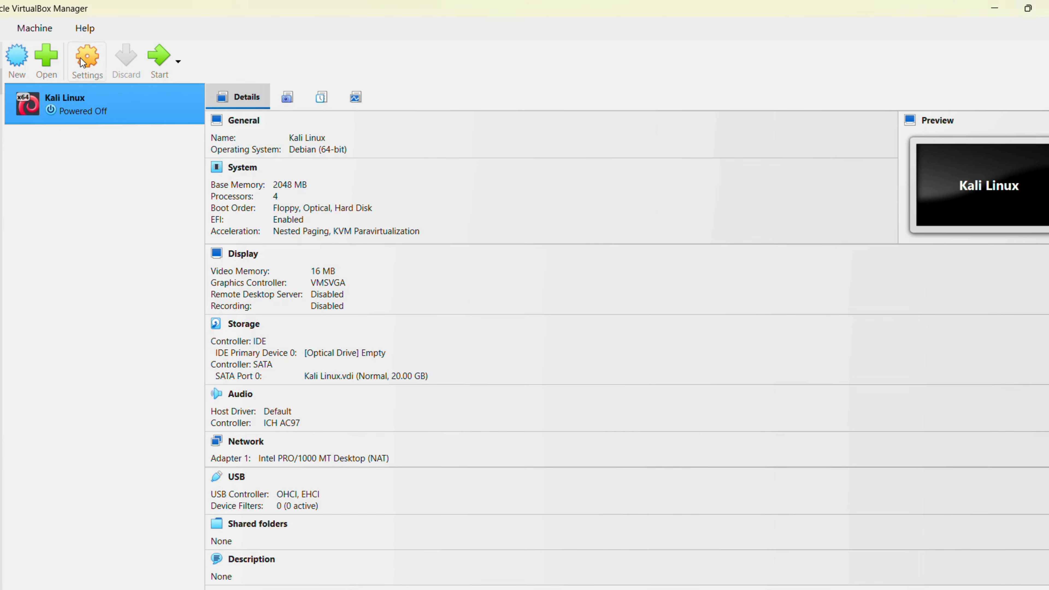
Attach kali-linux-2025.2-installer-amd64.iso to the Kali Linux machine's empty IDE optical drive and save the storage settings.
{"action": "left_click", "coordinate": [80, 59]}
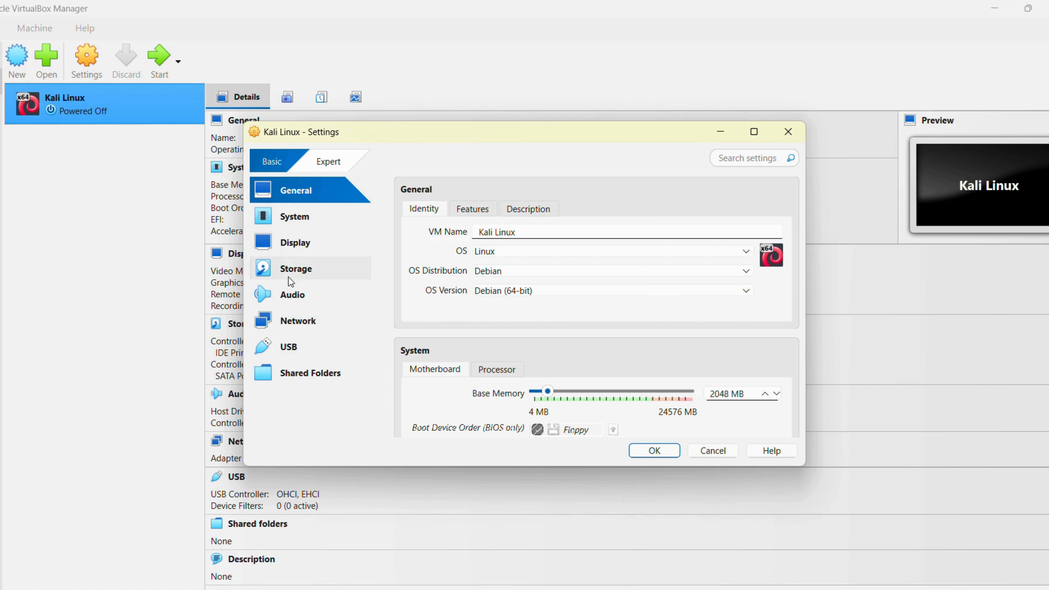
{"action": "left_click", "coordinate": [298, 275]}
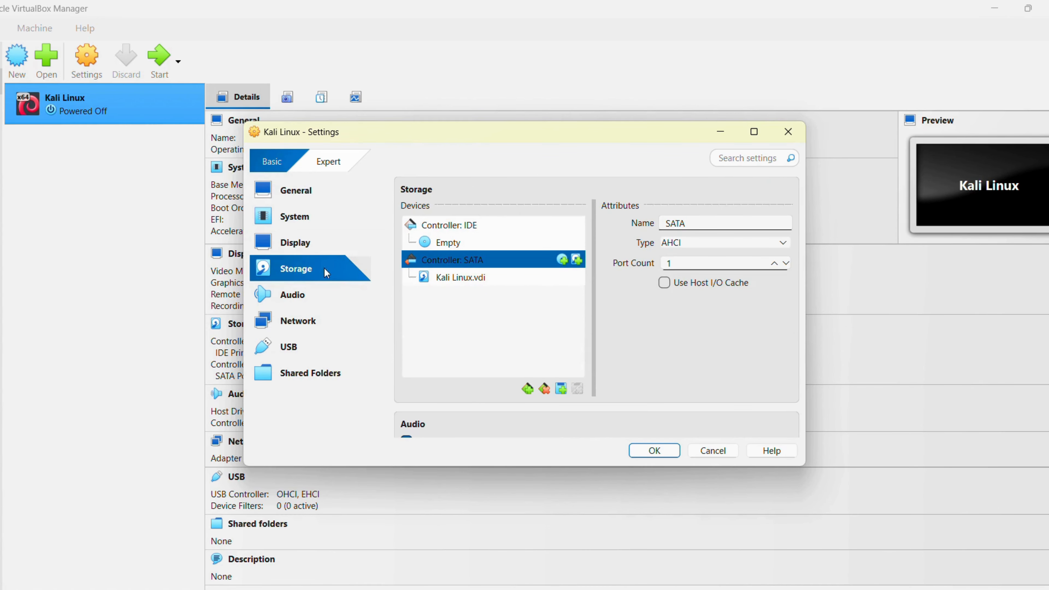
{"action": "left_click", "coordinate": [446, 242]}
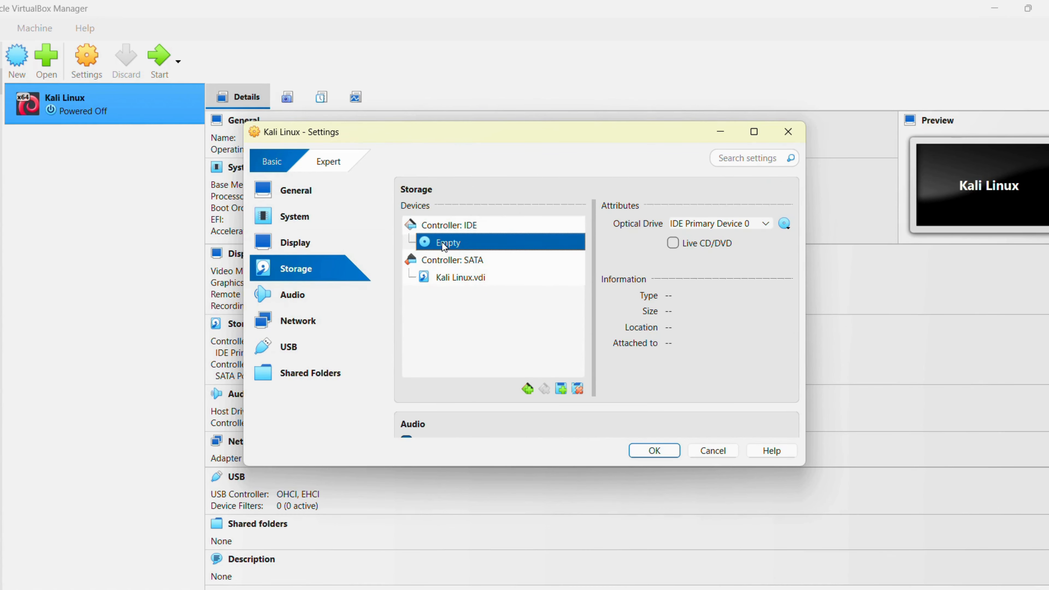
{"action": "left_click", "coordinate": [784, 224]}
{"action": "left_click", "coordinate": [835, 260]}
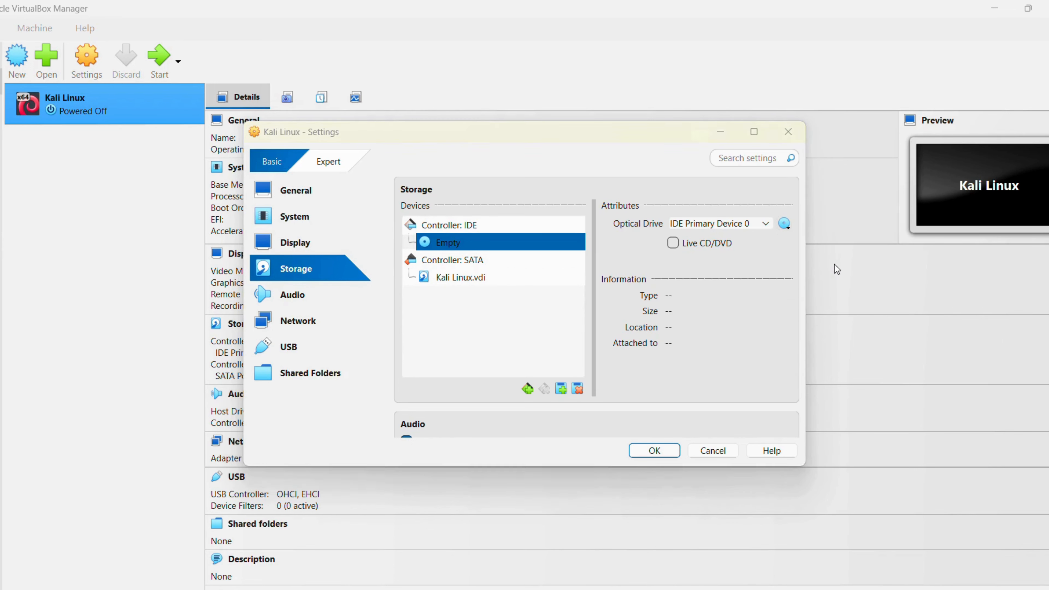
{"action": "left_click", "coordinate": [491, 276]}
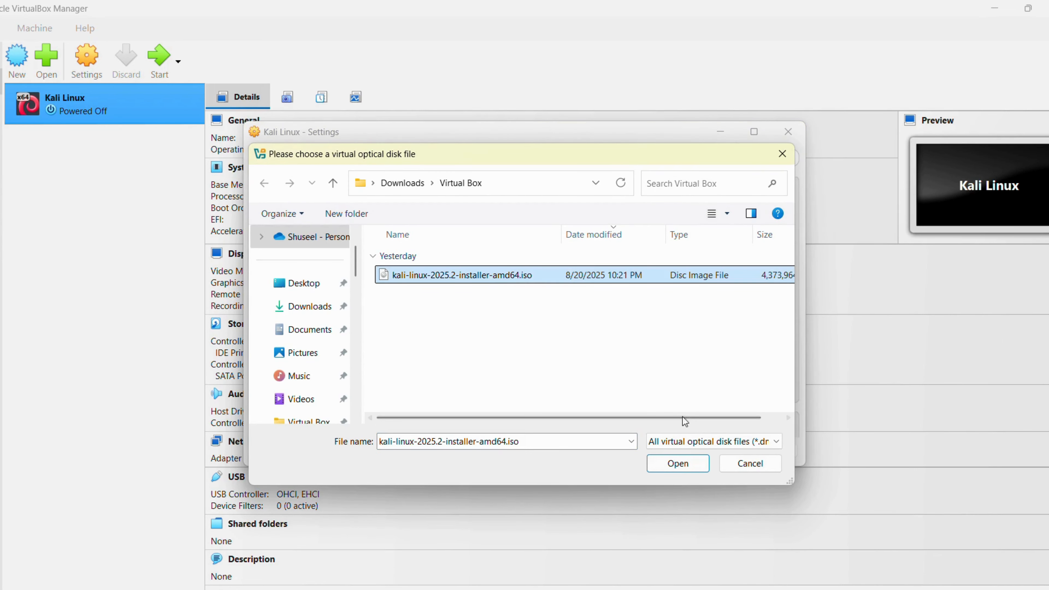
{"action": "left_click", "coordinate": [676, 462]}
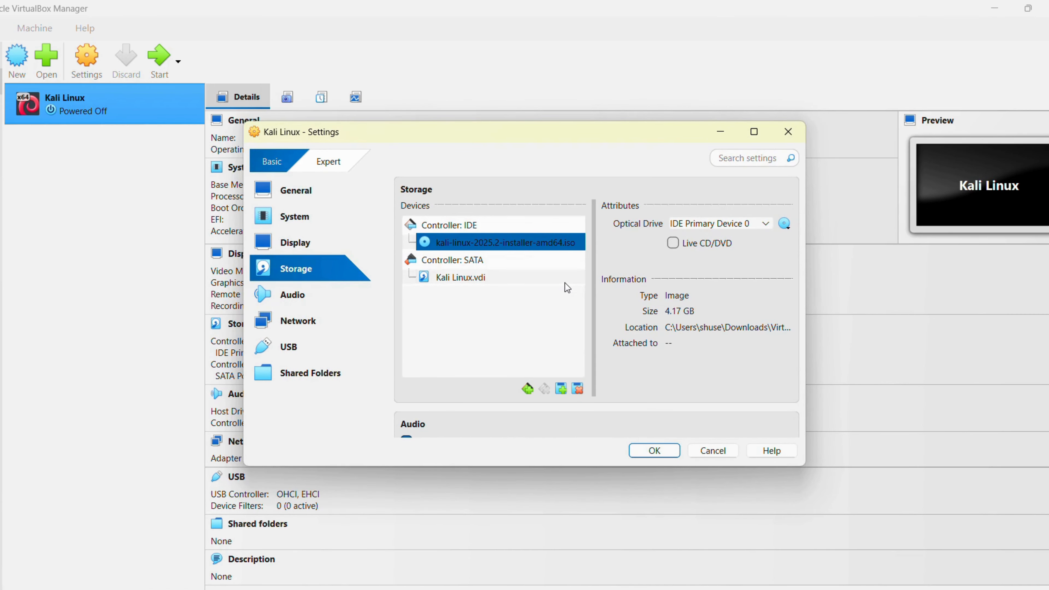
{"action": "key", "text": "Return"}
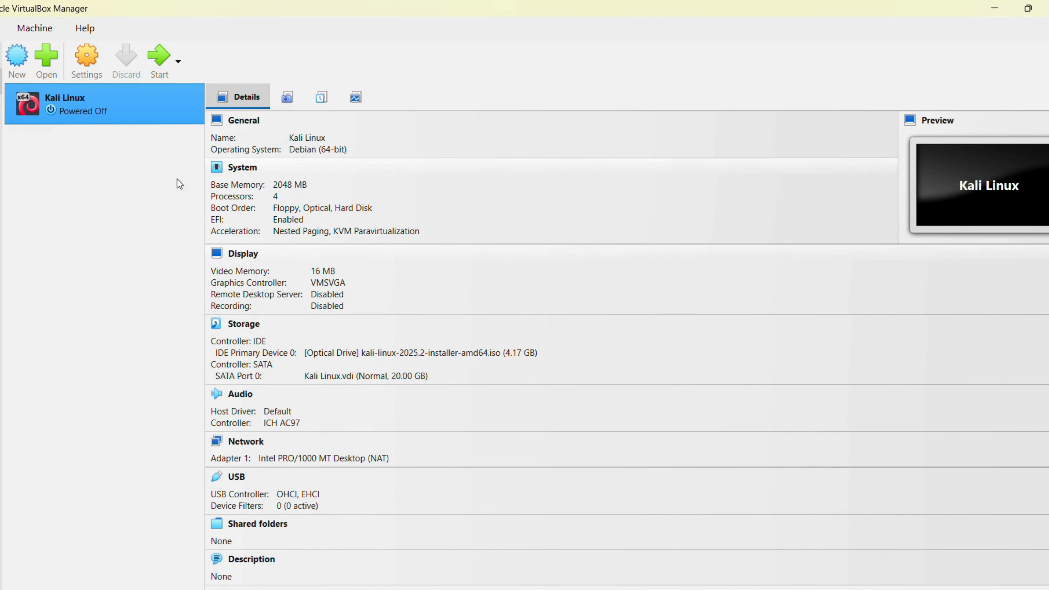
Start the Kali Linux virtual machine and launch Graphical install from the installer menu.
{"action": "left_click", "coordinate": [159, 56]}
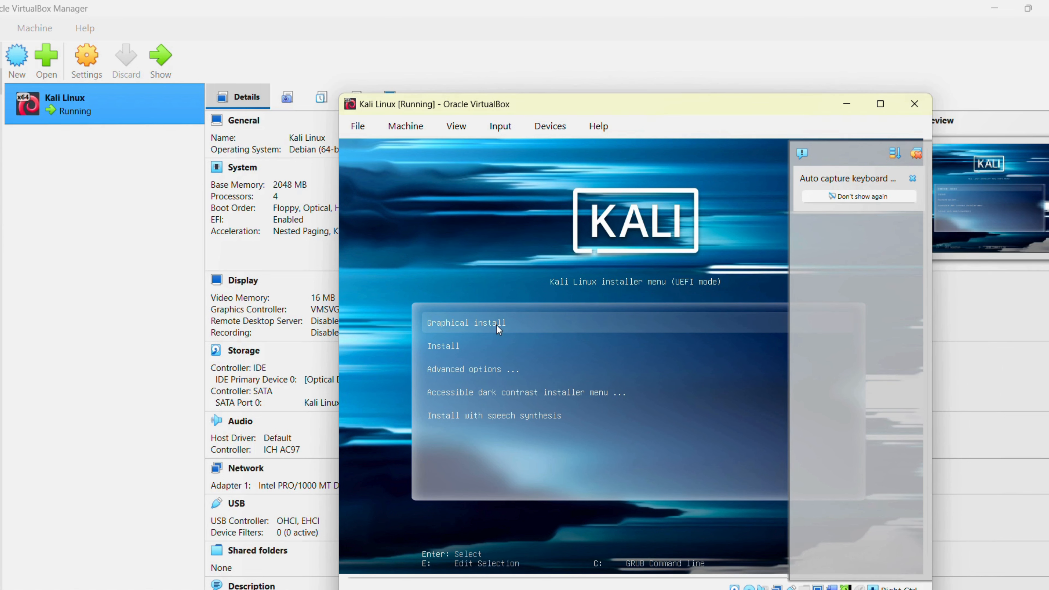
{"action": "key", "text": "Return"}
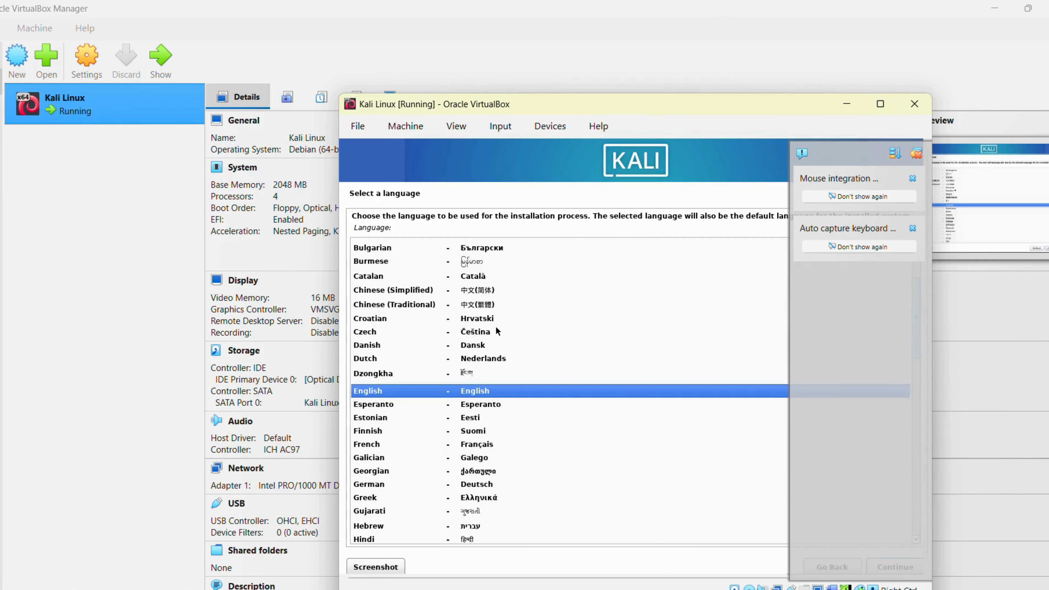
Maximize the virtual machine window and accept English, the United States location and the American English keymap for the installation.
{"action": "left_click", "coordinate": [879, 104]}
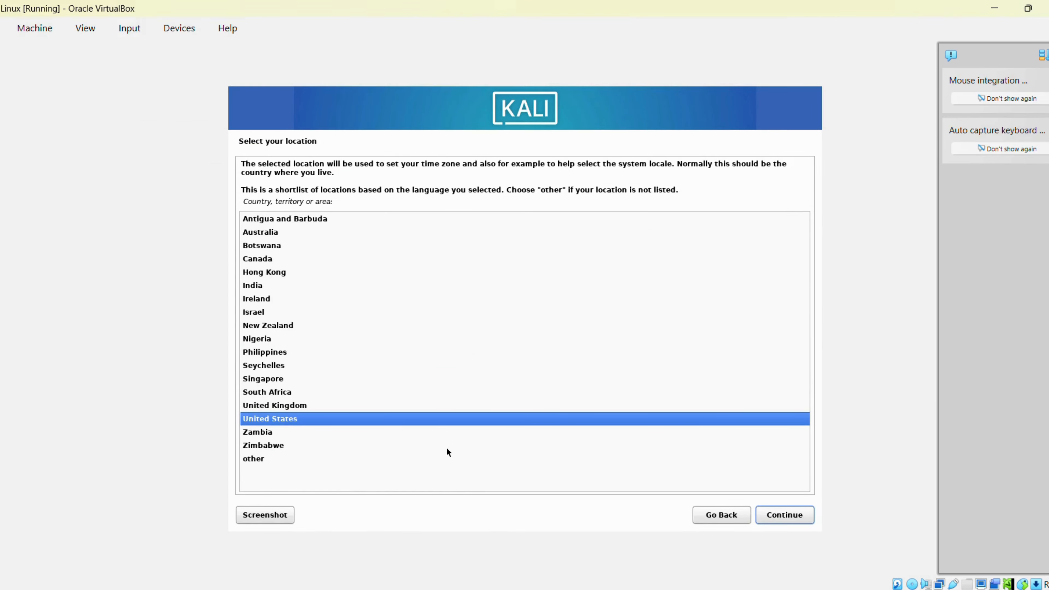
{"action": "left_click", "coordinate": [789, 515]}
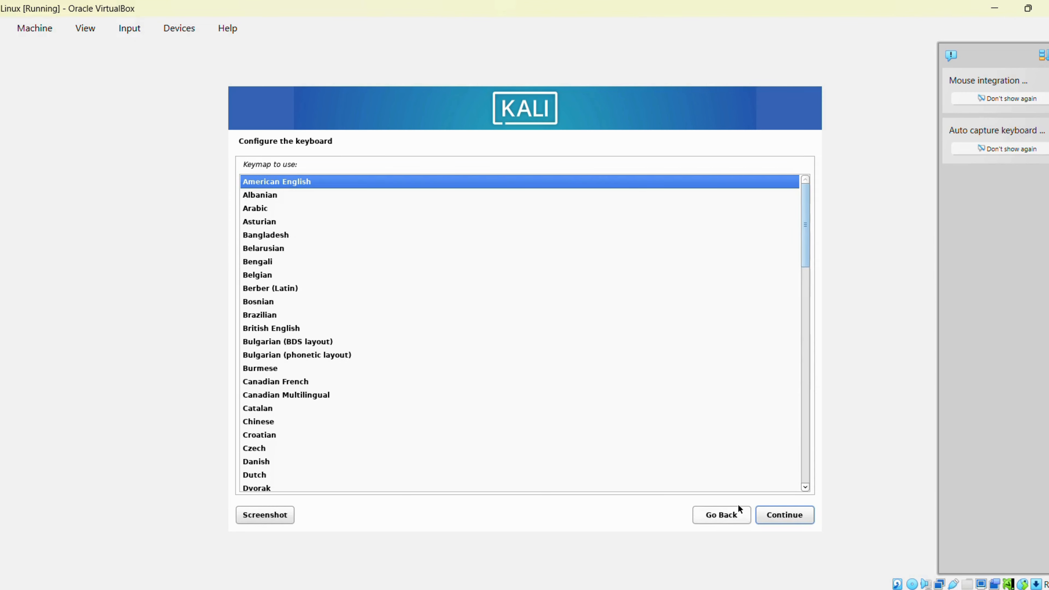
{"action": "left_click", "coordinate": [795, 514]}
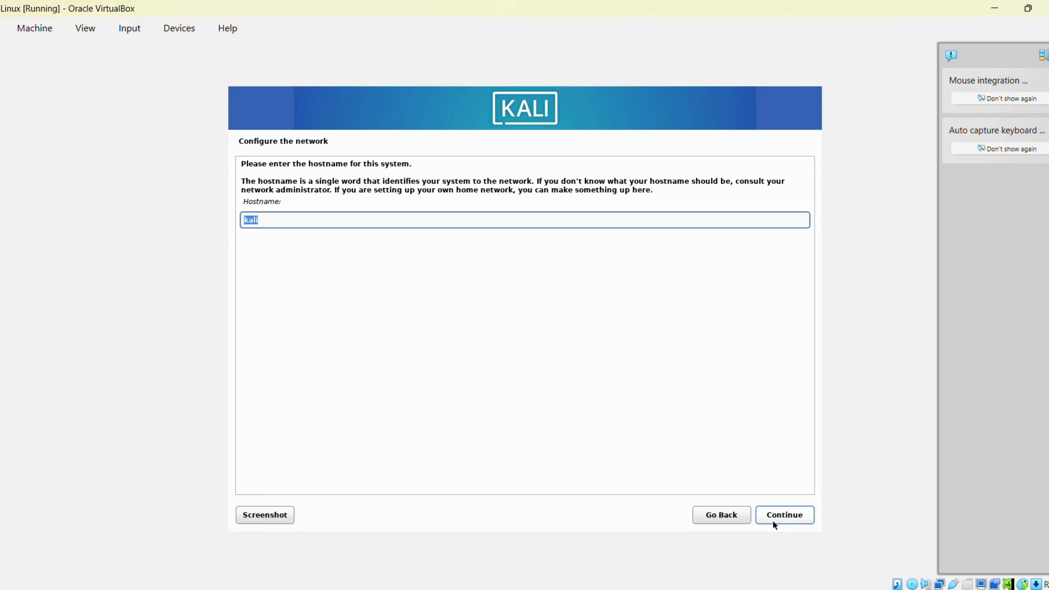
Keep the hostname kali and leave the domain name blank, continuing to the user account setup.
{"action": "left_click", "coordinate": [794, 514]}
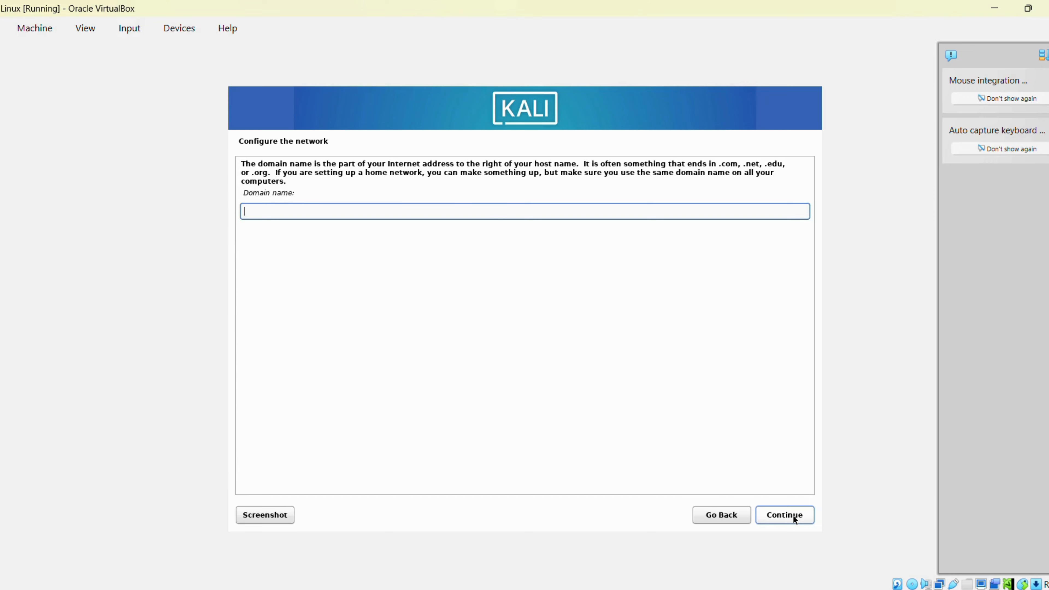
{"action": "left_click", "coordinate": [794, 516]}
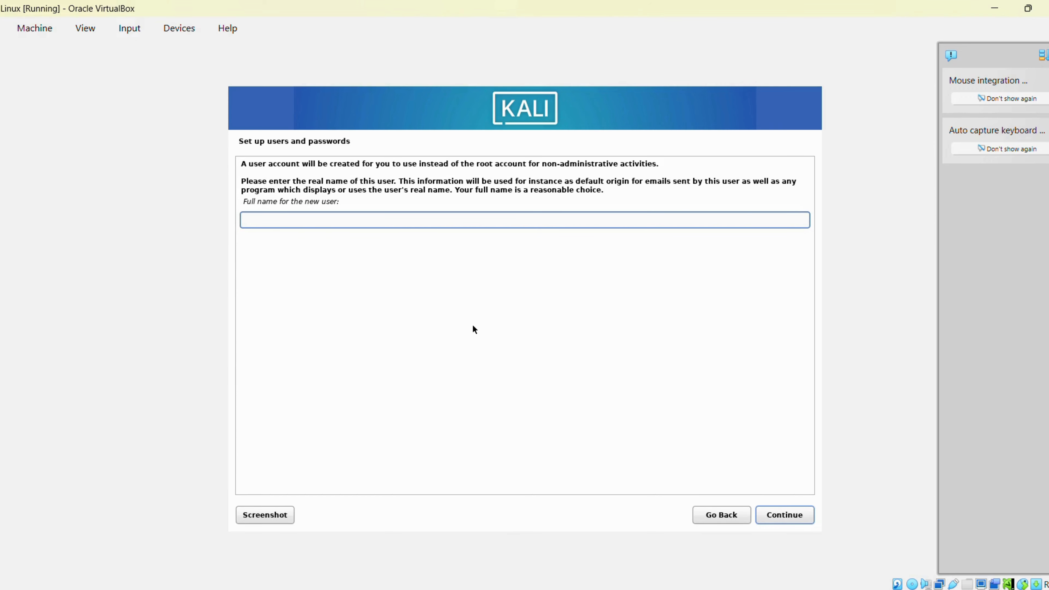